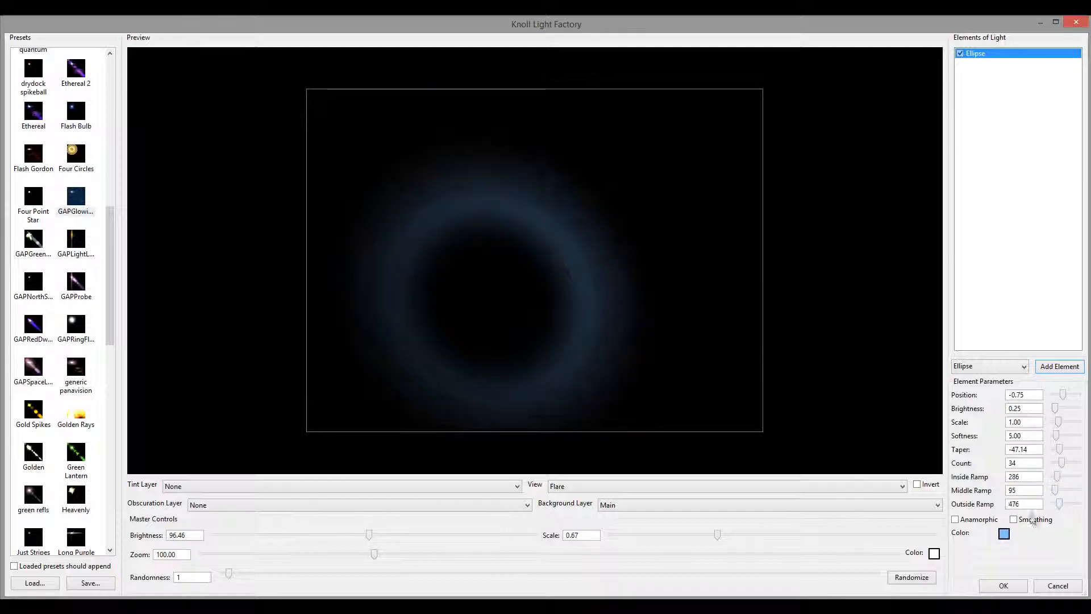
Enable smoothing on the Ellipse, set its softness to 50.00 and scale to 0.80, and move the flare toward the frame's centre
left_click(1057, 516)
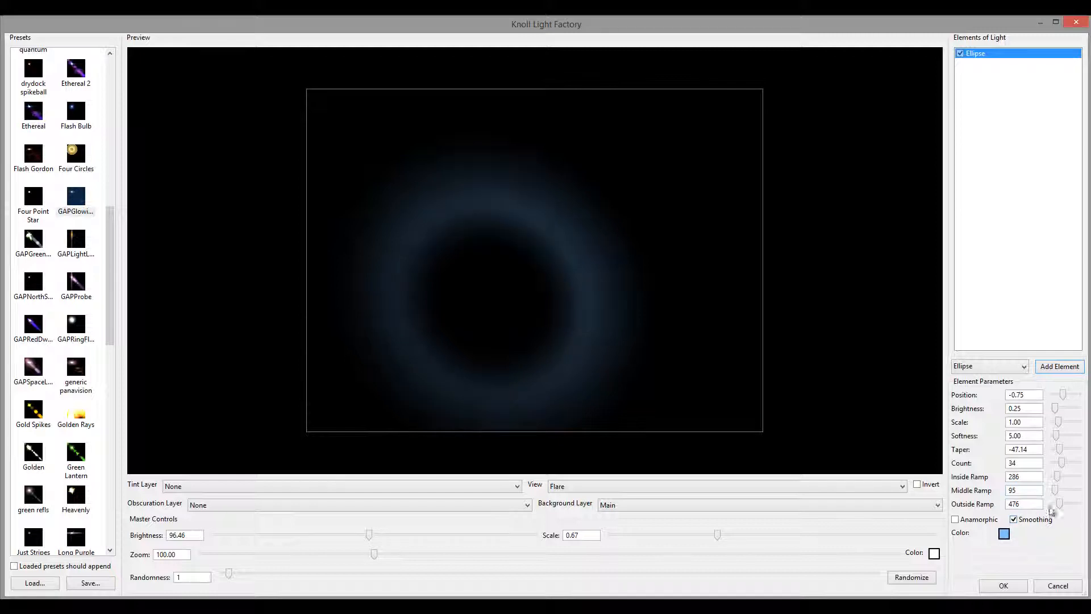
mouse_move(1071, 440)
left_mouse_down()
mouse_move(1082, 437)
mouse_move(1055, 439)
left_mouse_up()
left_click(1064, 423)
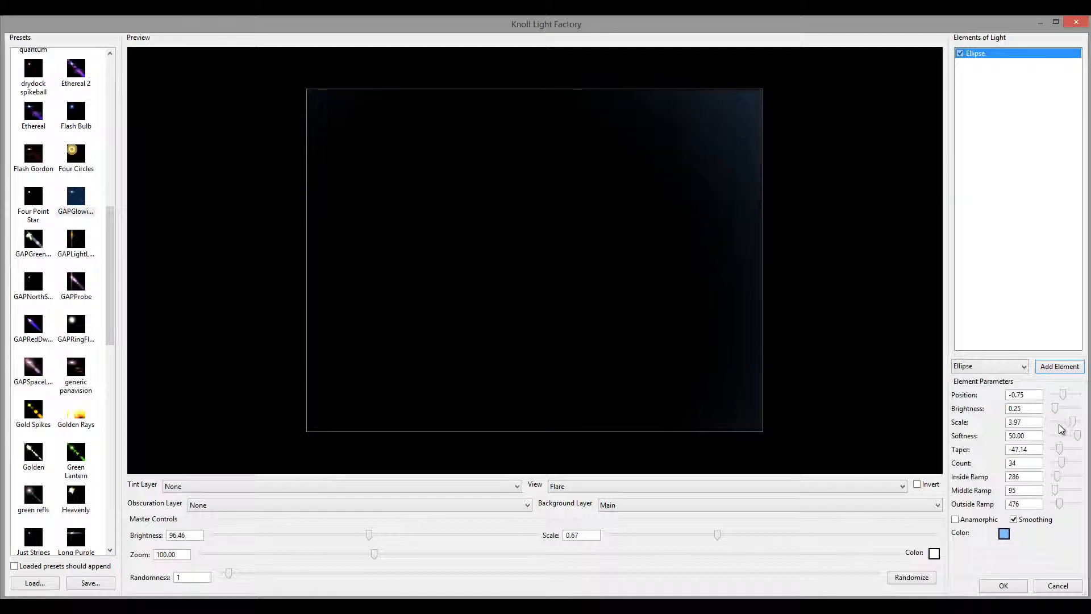
left_click_drag(1073, 422, 1059, 423)
left_click_drag(484, 295, 523, 259)
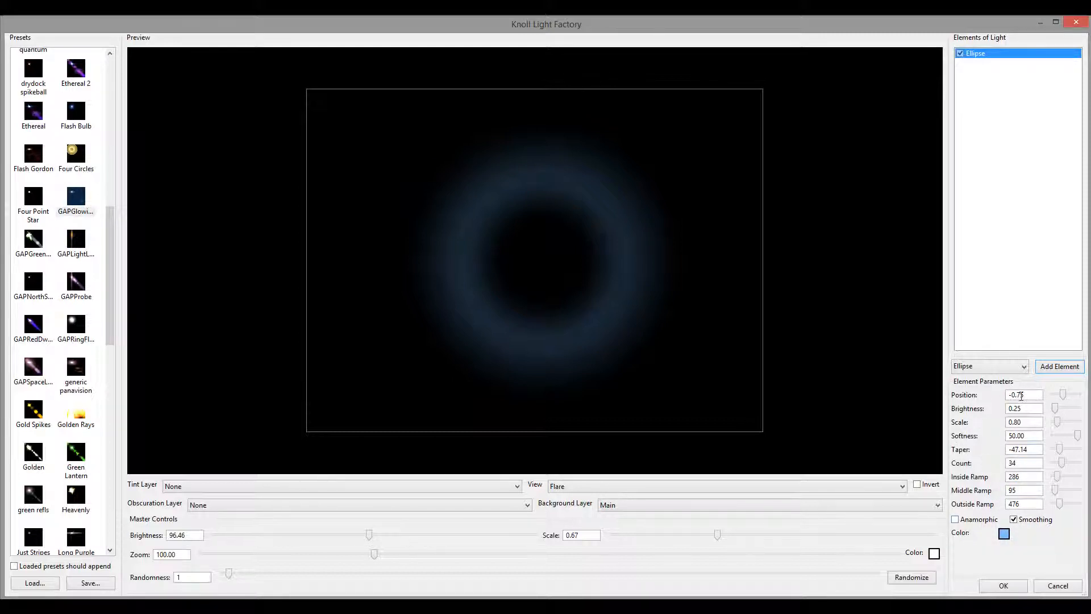
Replace the Ellipse element with a Sparkle and shift the flare slightly up toward the middle of the frame
key("Delete")
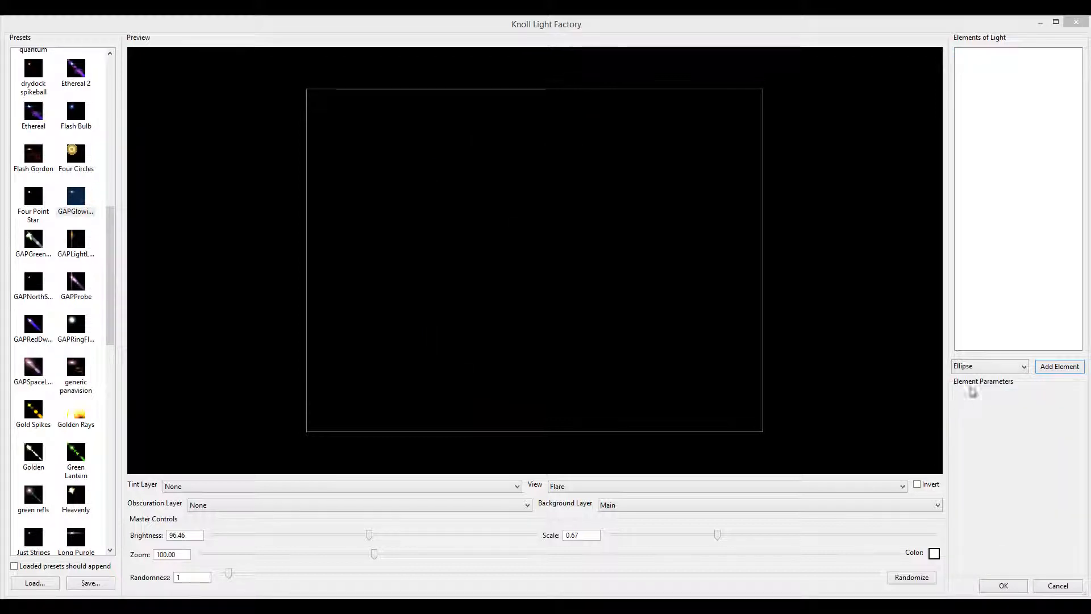
left_click(1008, 367)
left_click(966, 523)
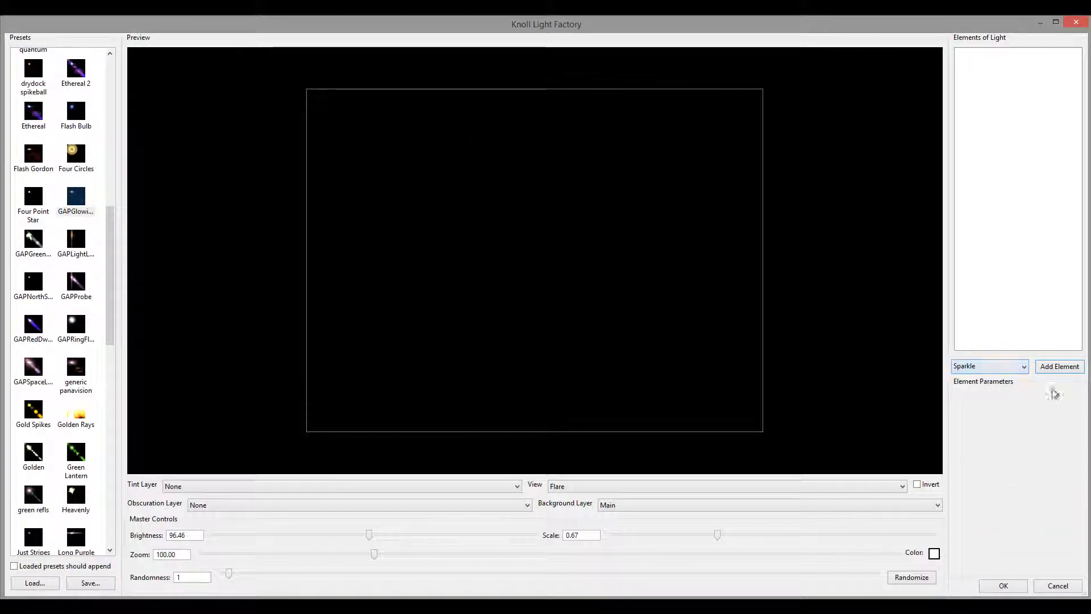
left_click(1060, 367)
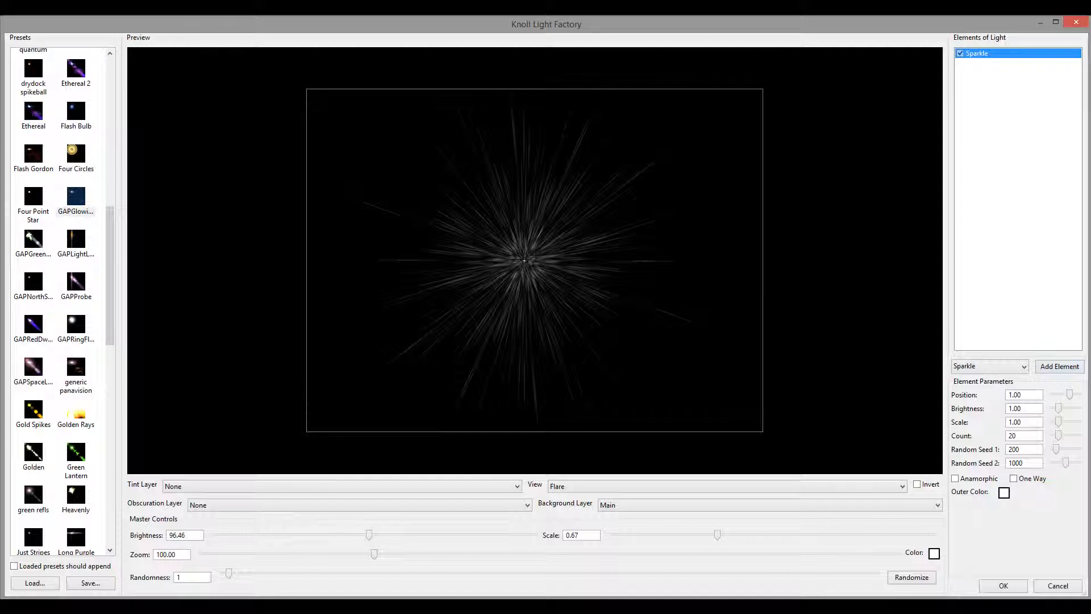
mouse_move(524, 260)
left_mouse_down()
mouse_move(606, 246)
mouse_move(529, 244)
mouse_move(538, 250)
left_mouse_up()
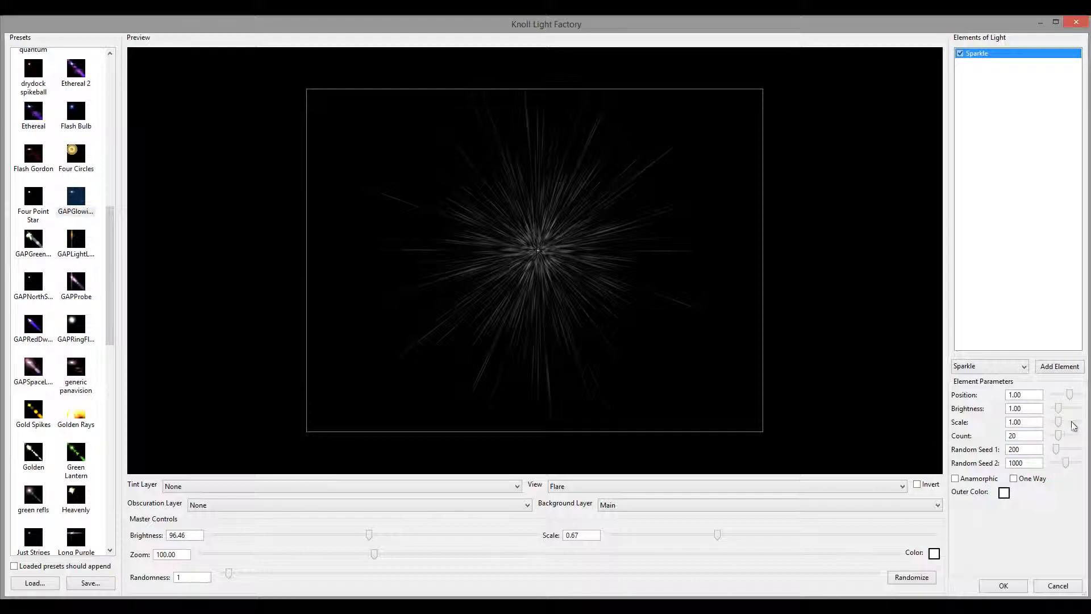
Set the Sparkle's brightness to 1.55, scale to 0.68, count to 39 and random seeds to 1476 and 1095, with One Way enabled
mouse_move(1058, 408)
left_mouse_down()
mouse_move(1067, 404)
mouse_move(1077, 423)
mouse_move(1053, 422)
mouse_move(1088, 419)
mouse_move(1049, 420)
mouse_move(1080, 438)
mouse_move(1056, 438)
mouse_move(1070, 451)
mouse_move(1057, 425)
left_mouse_up()
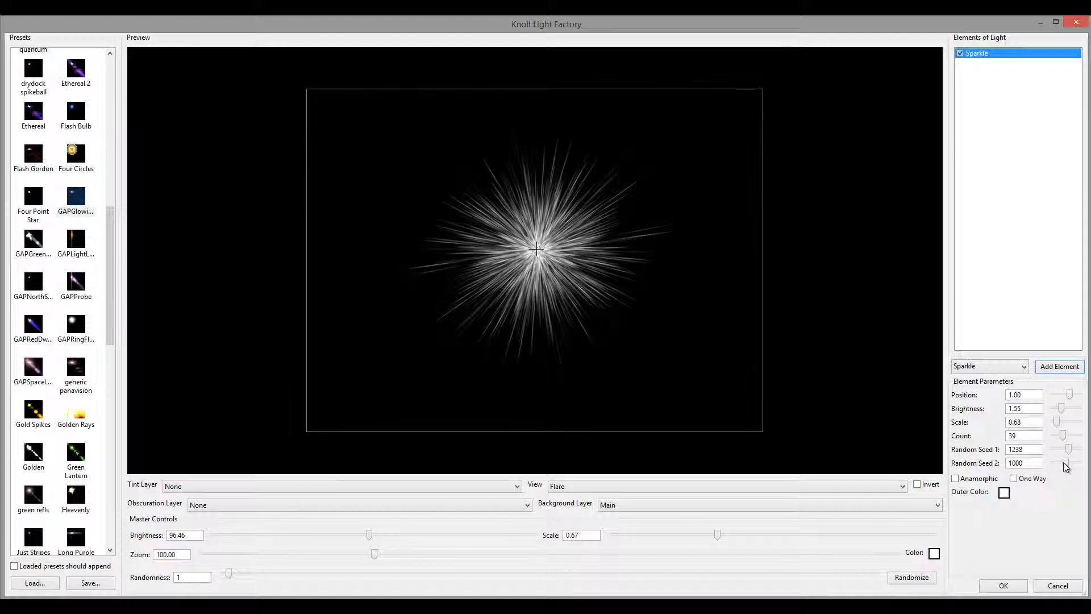
mouse_move(1065, 463)
left_mouse_down()
mouse_move(1077, 462)
mouse_move(1062, 464)
mouse_move(1055, 450)
mouse_move(1072, 449)
left_mouse_up()
left_click(1015, 479)
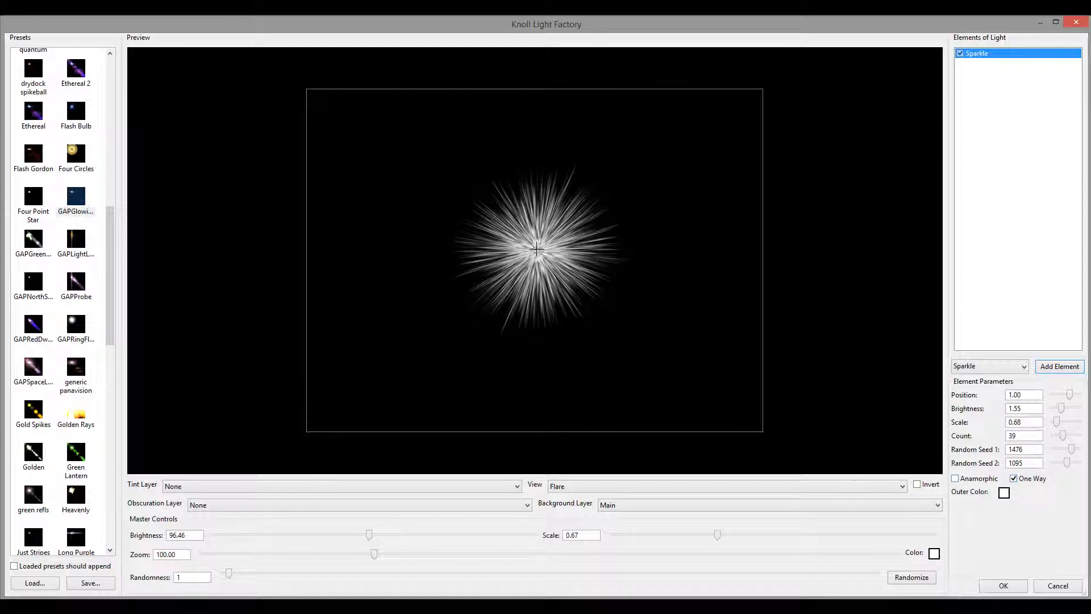
Return to Knoll Light Factory, enlarge the Sparkle to a scale of 3.65 keeping One Way on, and reposition the flare
left_click(1004, 586)
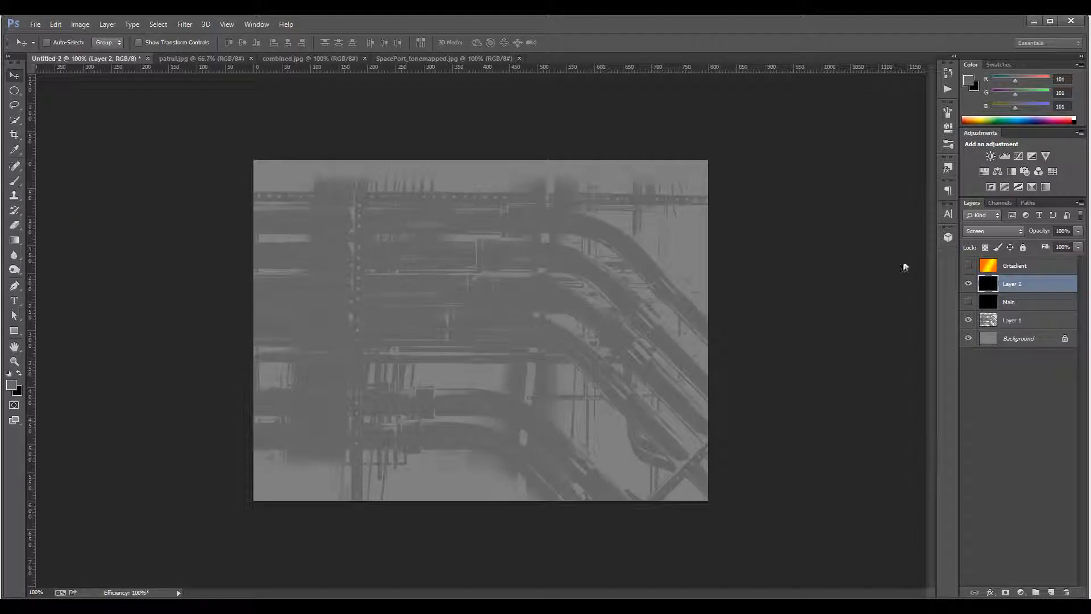
left_click(470, 590)
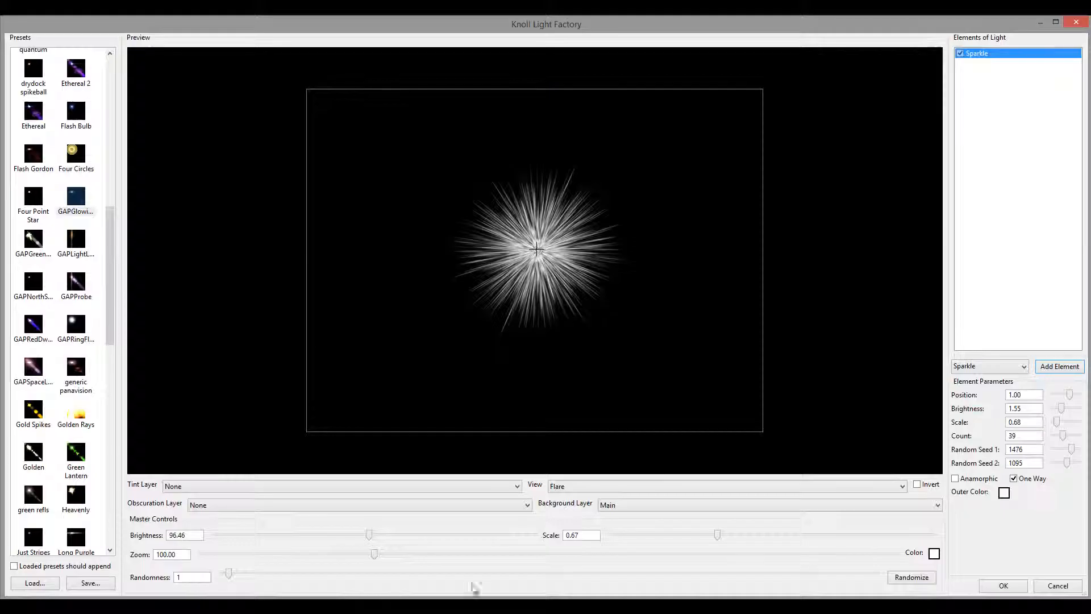
left_click_drag(1057, 421, 1074, 425)
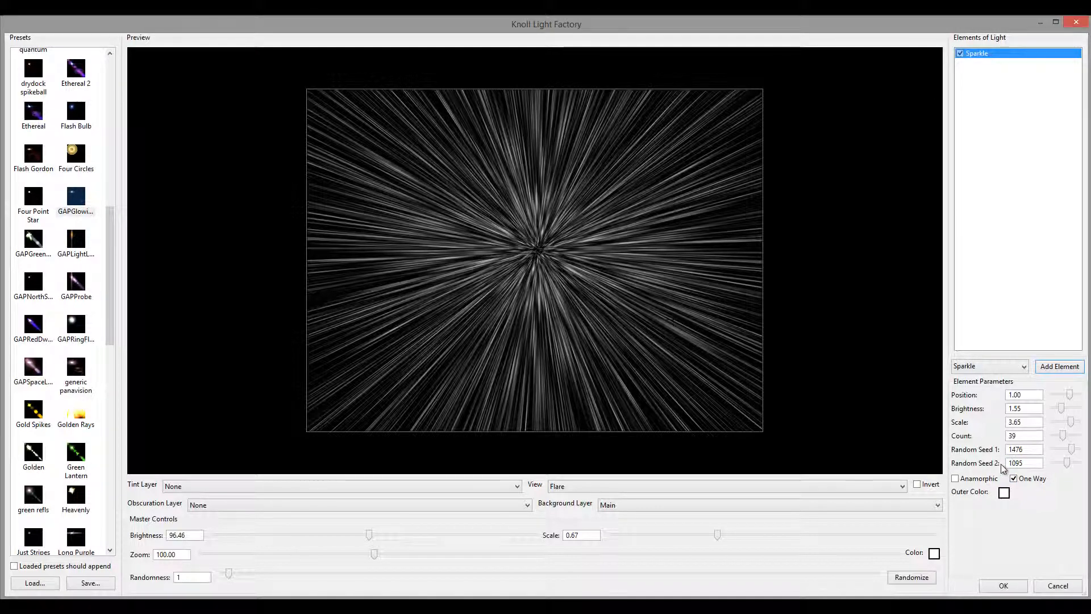
left_click(1013, 477)
left_click(1012, 477)
left_click_drag(496, 231, 554, 230)
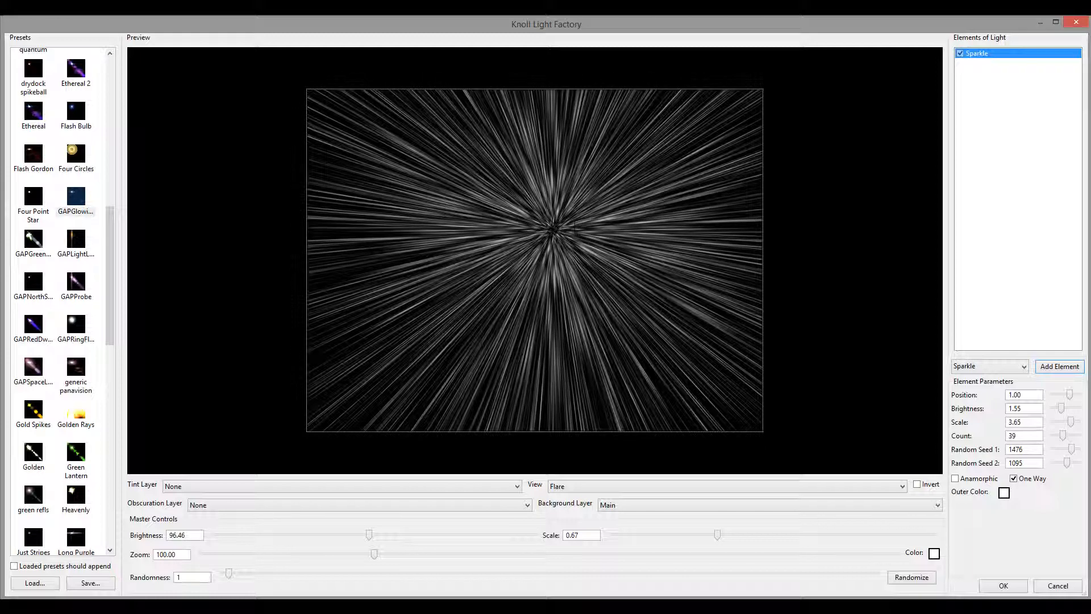
Set the Sparkle's outer colour to red ff5454, return to Knoll Light Factory and move the flare centre down and to the right
left_click(1004, 492)
left_click(788, 149)
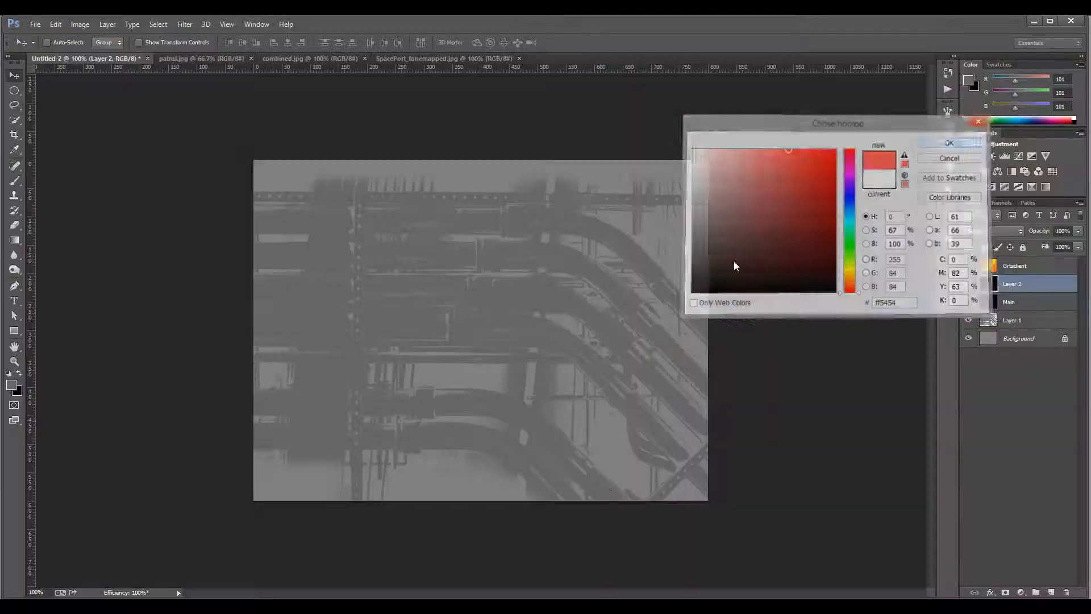
key("Escape")
mouse_move(349, 607)
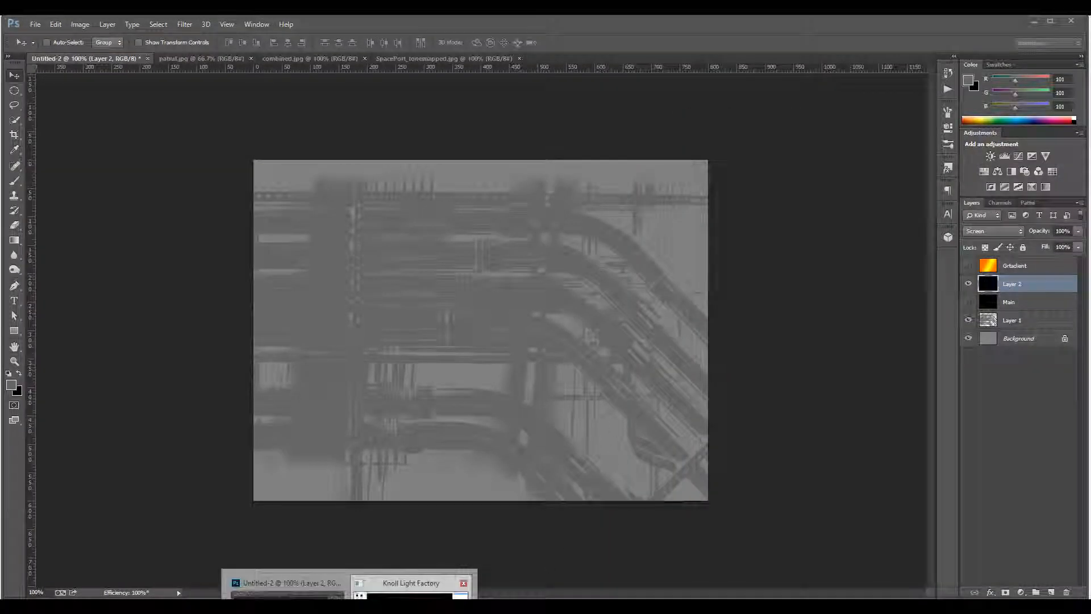
left_click(412, 590)
left_click_drag(554, 237, 588, 275)
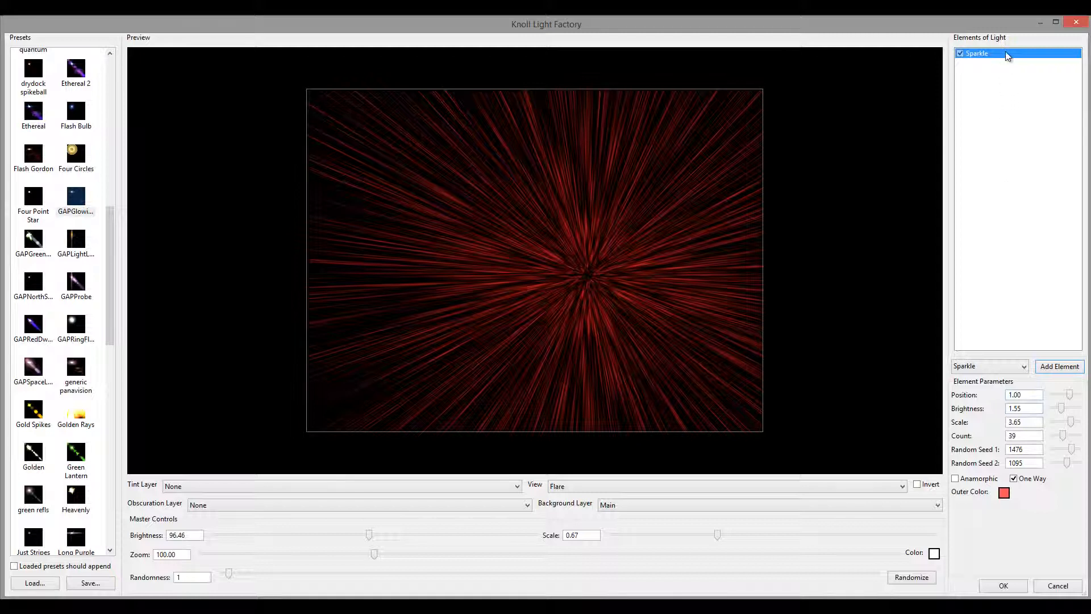
Replace the Sparkle element with a Chroma Fan
key("Delete")
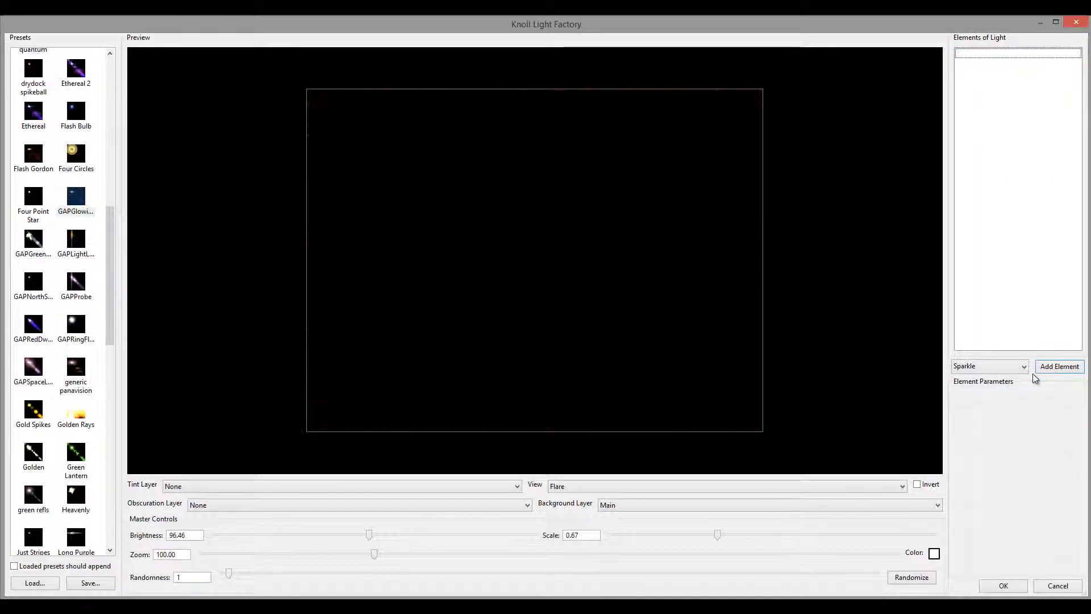
left_click(1005, 366)
left_click(992, 522)
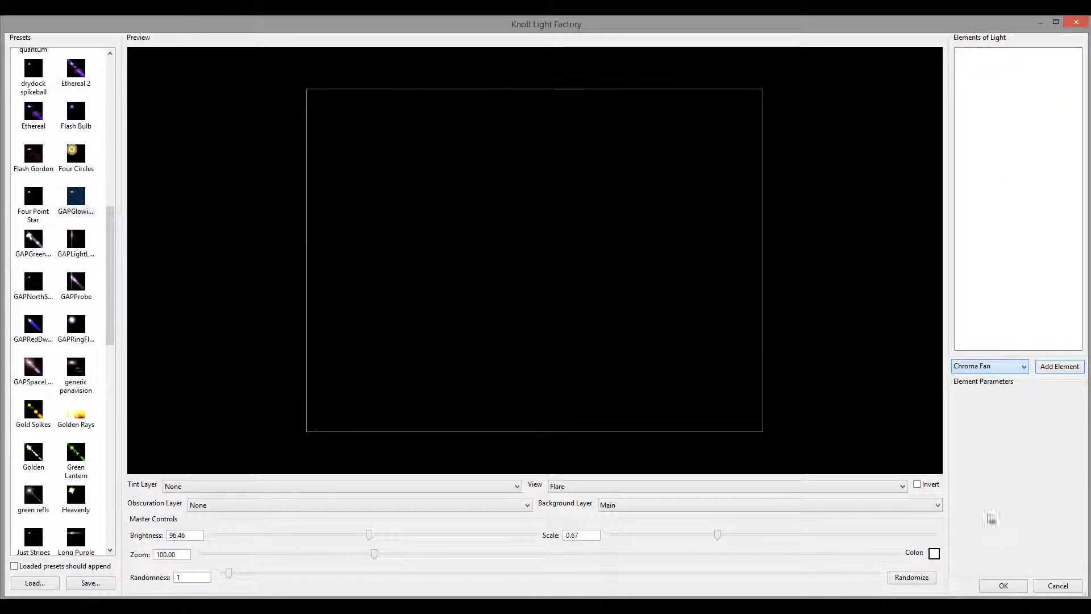
left_click(1059, 367)
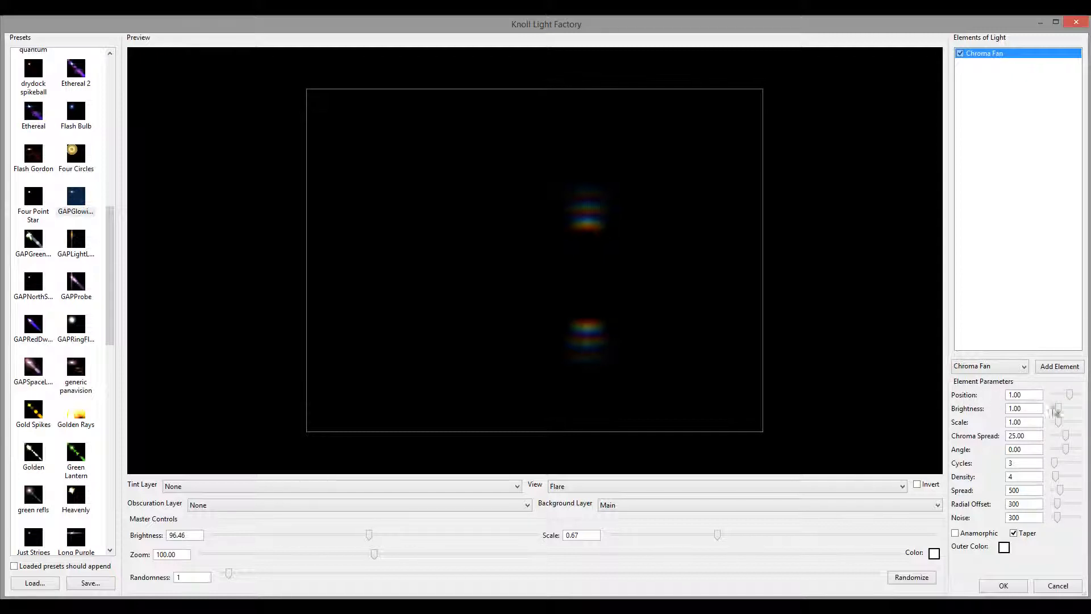
Set the Chroma Fan's brightness to 3.34, scale to 1.13 and chroma spread to 34.55, keeping the angle at 0.00
left_click_drag(1061, 409, 1073, 443)
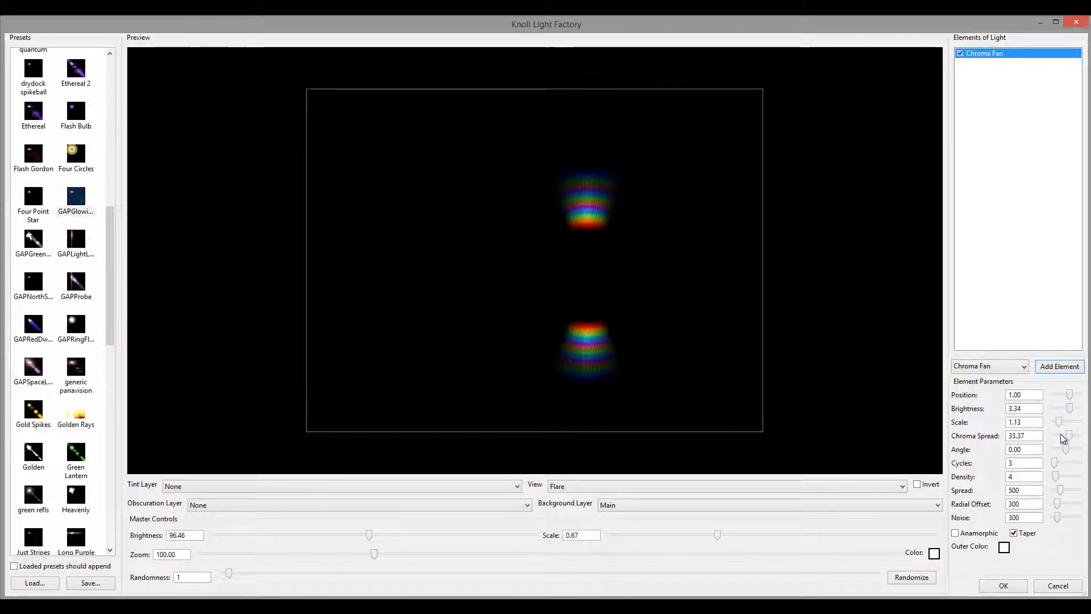
mouse_move(1063, 438)
left_mouse_down()
mouse_move(1046, 435)
mouse_move(1073, 442)
left_mouse_up()
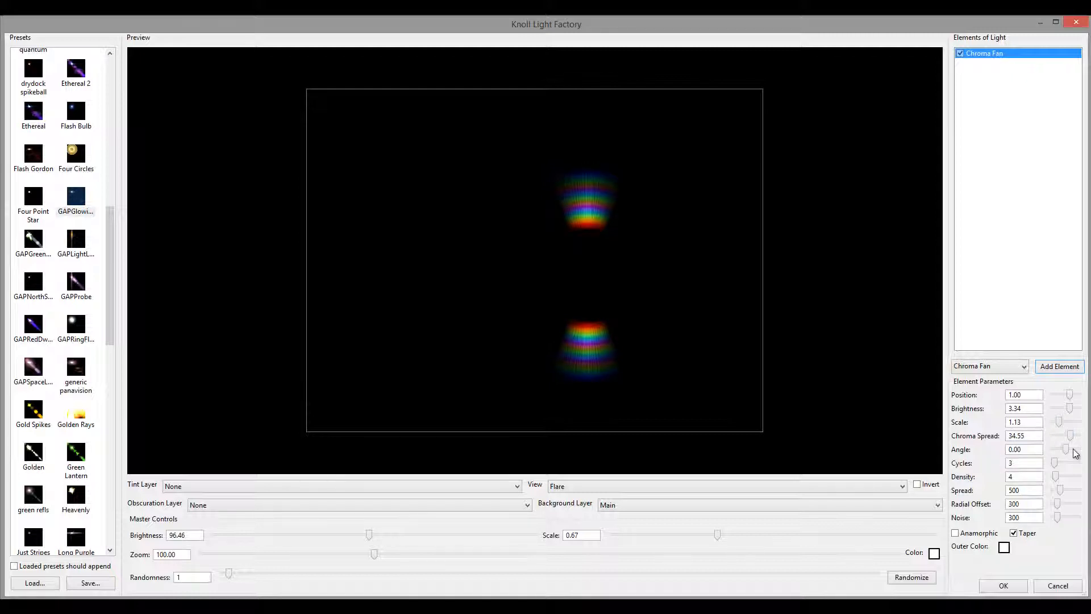
mouse_move(1068, 452)
left_mouse_down()
mouse_move(1056, 450)
mouse_move(1065, 451)
left_mouse_up()
Try the Chroma Fan with 1 cycle and with 15 cycles
left_click_drag(1055, 463, 1048, 471)
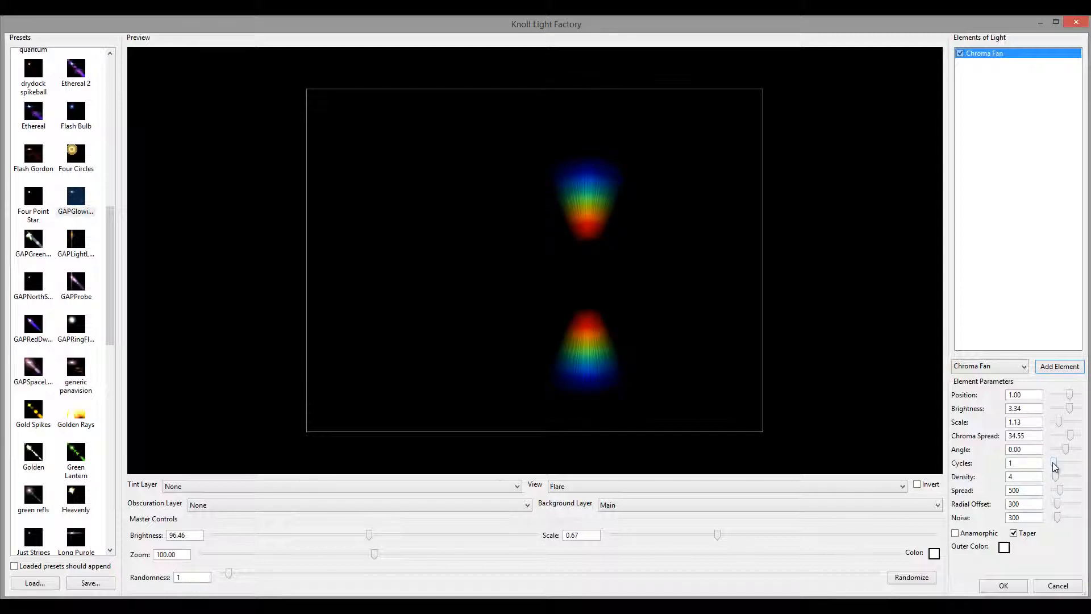
mouse_move(1055, 466)
left_mouse_down()
mouse_move(1065, 463)
mouse_move(1046, 462)
mouse_move(1057, 461)
left_mouse_up()
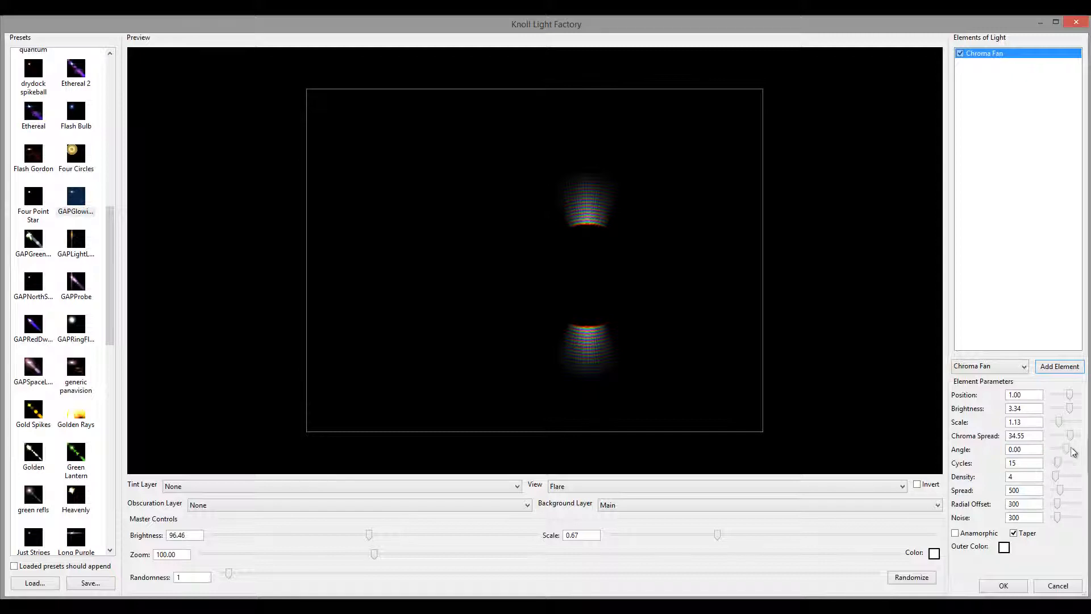
Set the Chroma Fan's cycles to 3, density to 13, spread to 1476, radial offset to 762 and noise to 2000
left_click_drag(1066, 449, 1075, 478)
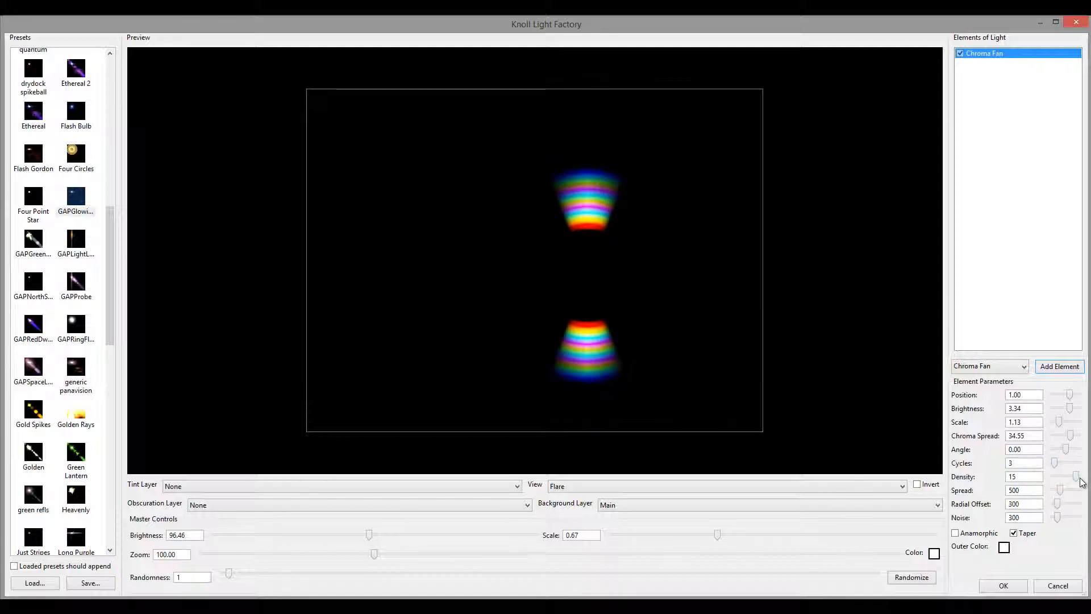
mouse_move(1077, 480)
left_mouse_down()
mouse_move(1089, 492)
mouse_move(1061, 492)
mouse_move(1073, 491)
mouse_move(1067, 507)
mouse_move(1054, 505)
mouse_move(1084, 519)
left_mouse_up()
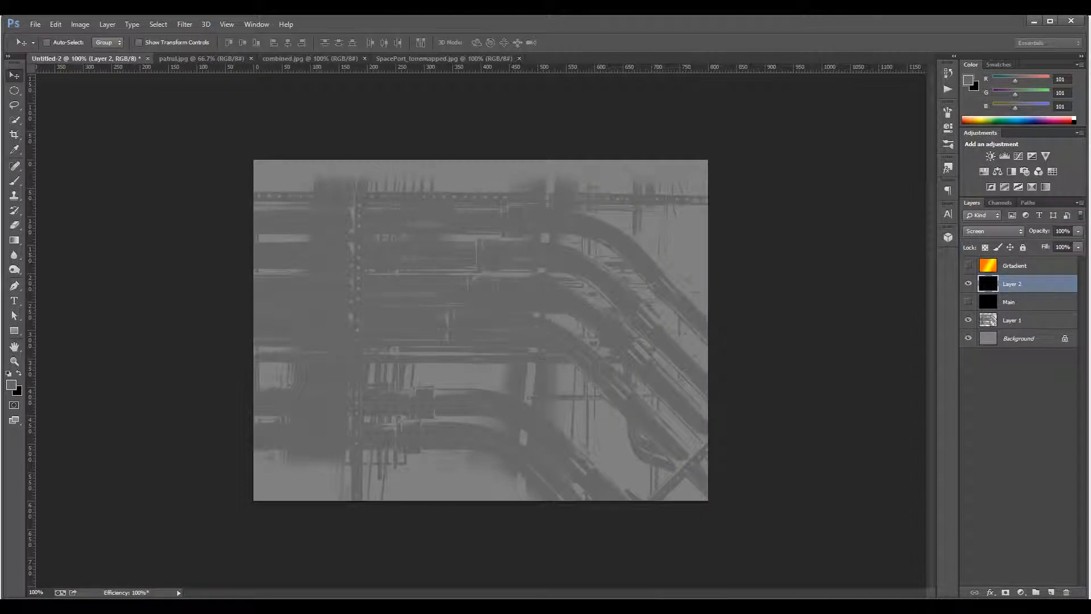
Switch back to Knoll Light Factory and turn the Chroma Fan's taper off and on again to compare
mouse_move(349, 606)
left_click(413, 591)
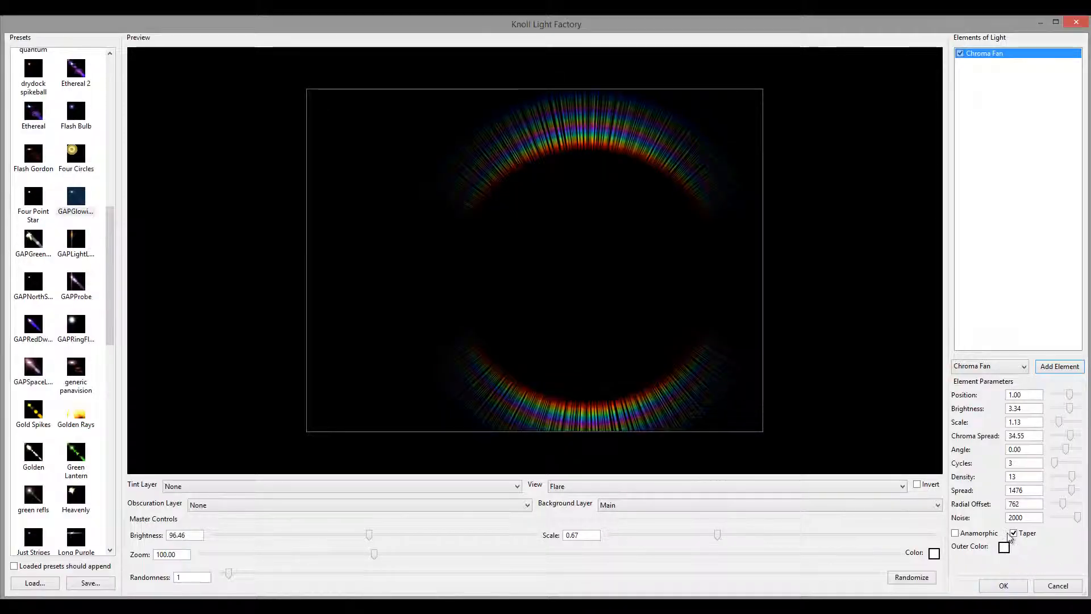
left_click(1014, 534)
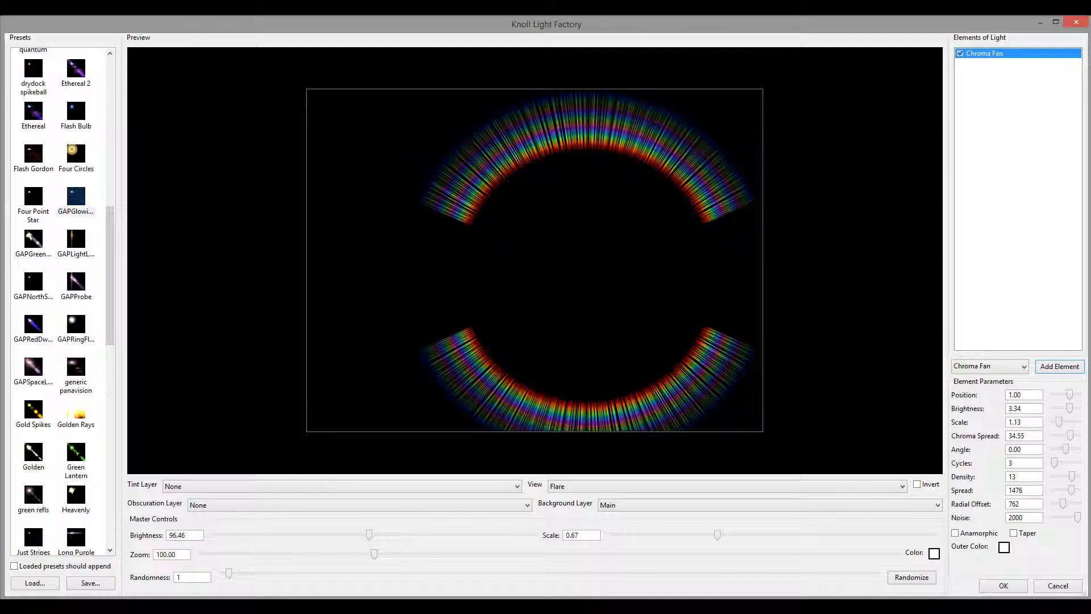
left_click(1014, 533)
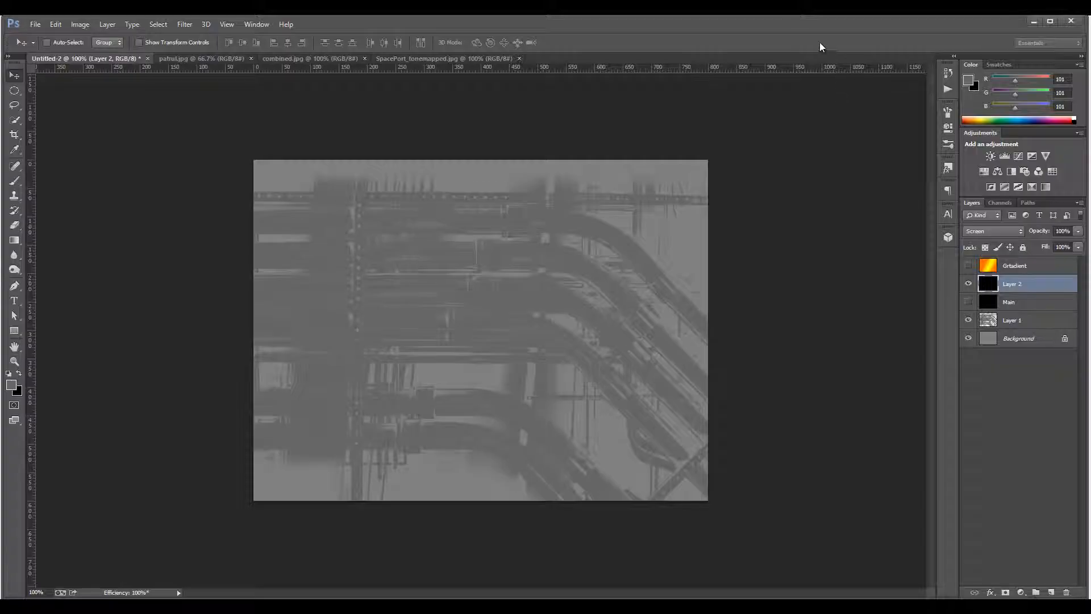
Return to Knoll Light Factory and look through the available light element types
mouse_move(350, 607)
left_click(410, 588)
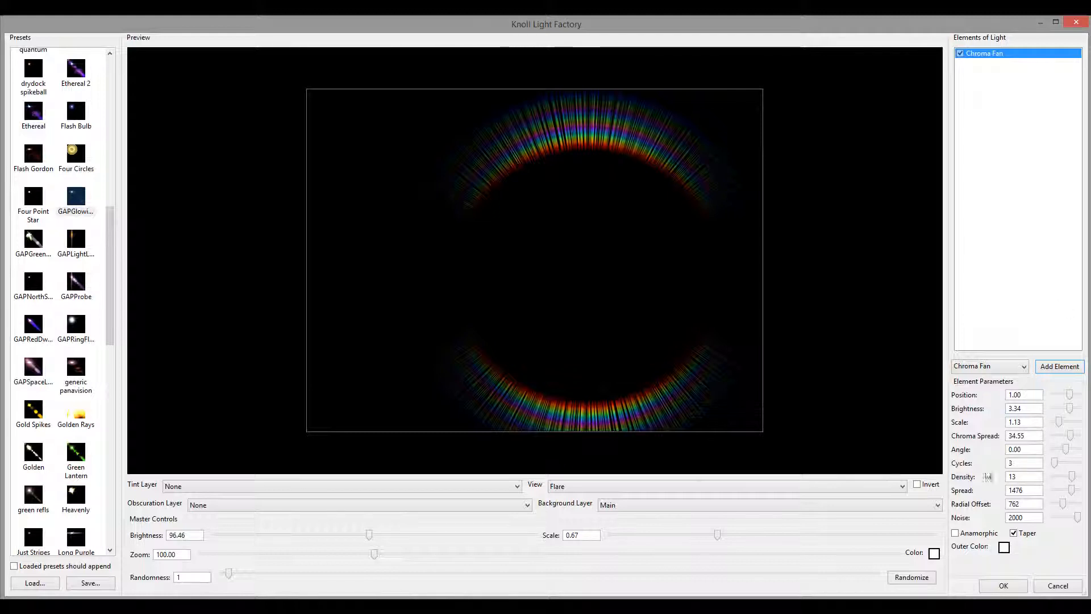
left_click(1014, 367)
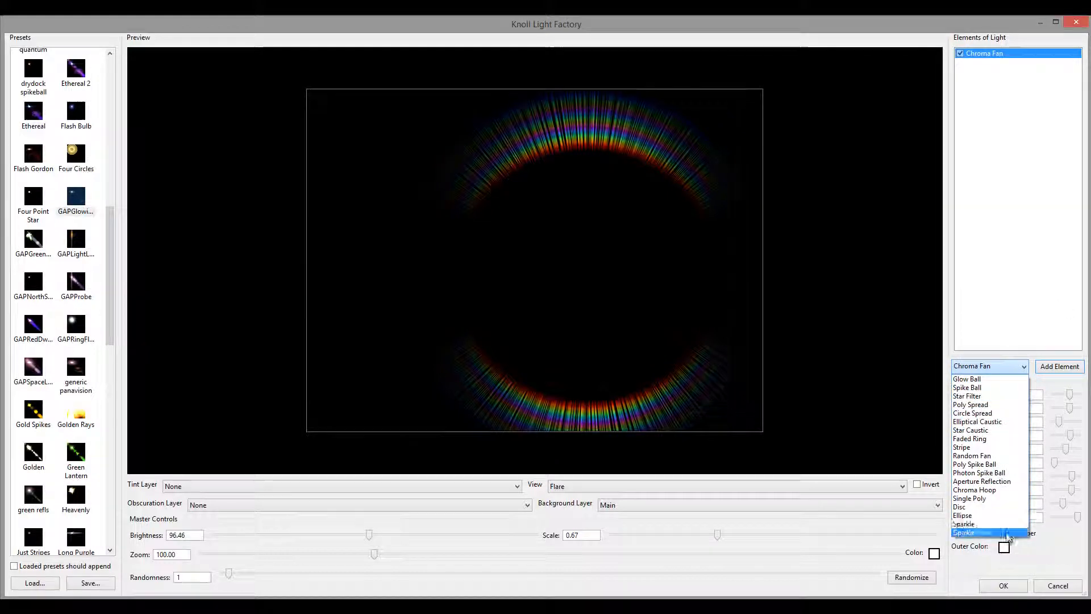
left_click(1006, 534)
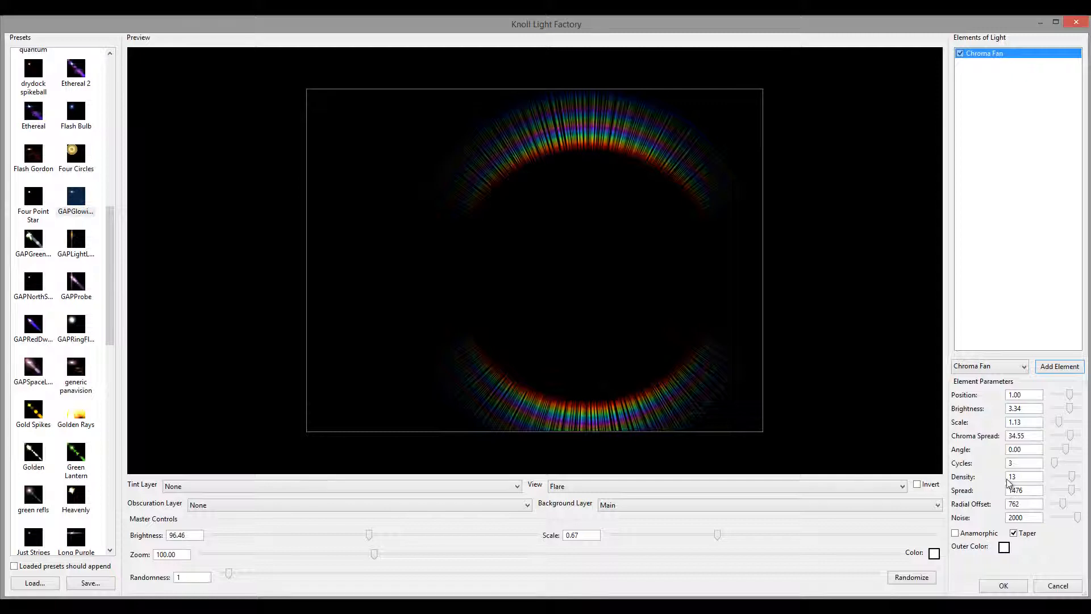